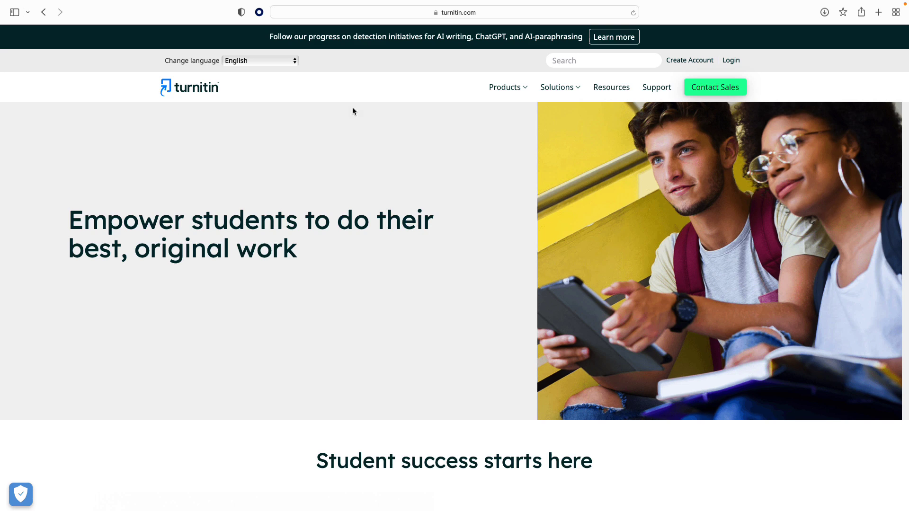
Sign in to Turnitin Feedback Studio with a Google account
{"action": "left_click", "coordinate": [732, 61]}
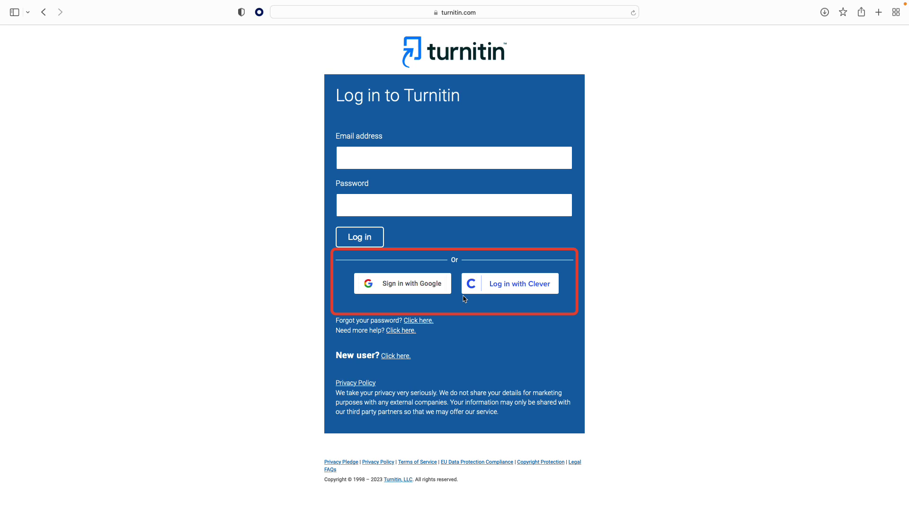
{"action": "left_click", "coordinate": [424, 284]}
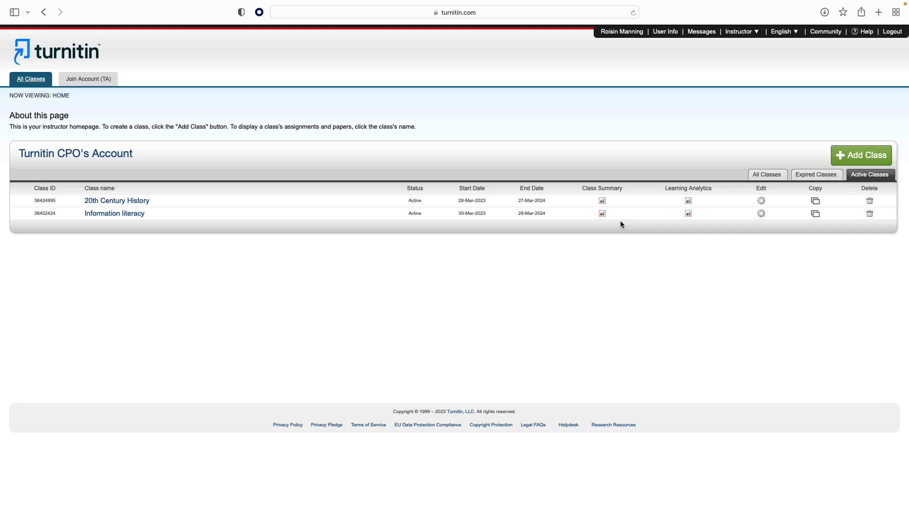
Start a new class named 'Nature poetry' and give it an enrollment key
{"action": "left_click", "coordinate": [844, 161]}
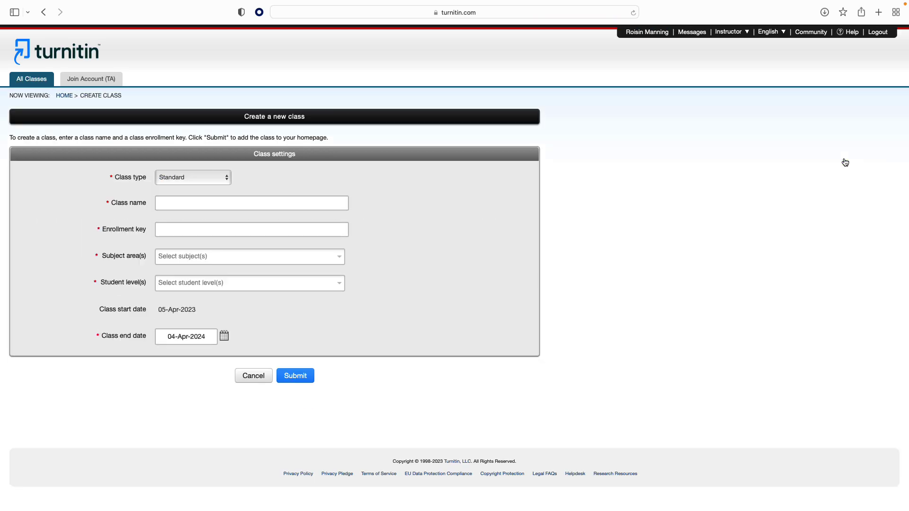
{"action": "left_click", "coordinate": [251, 203]}
{"action": "type", "text": "Natur"}
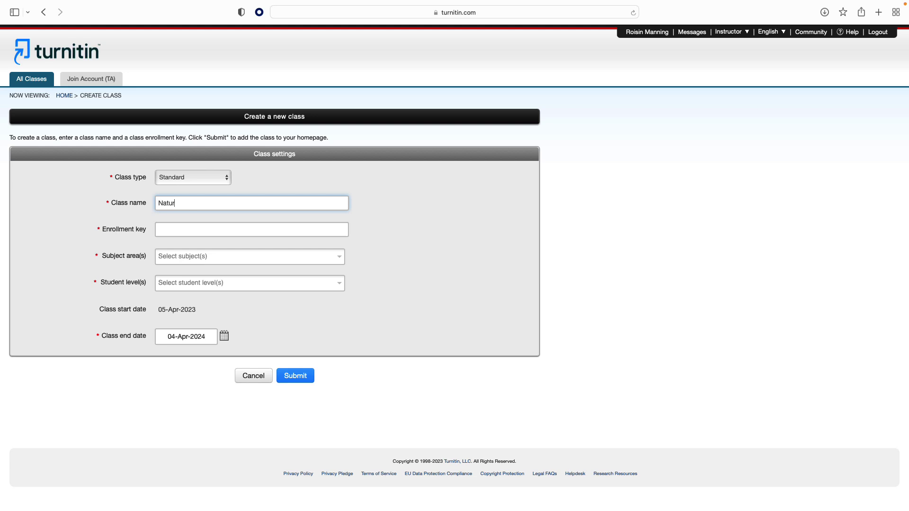
{"action": "type", "text": "e poetry"}
{"action": "left_click", "coordinate": [187, 230]}
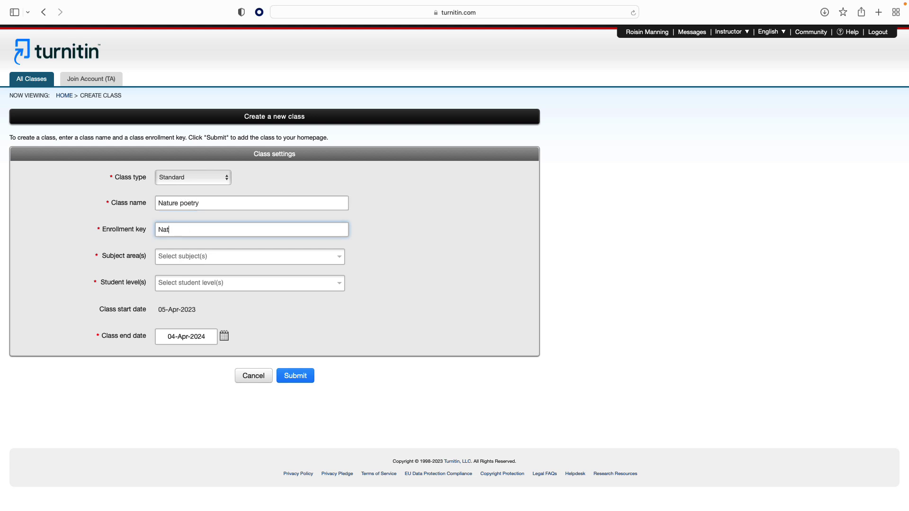
Set the class subject area to Composition and the student level to Undergraduate
{"action": "left_click", "coordinate": [180, 260]}
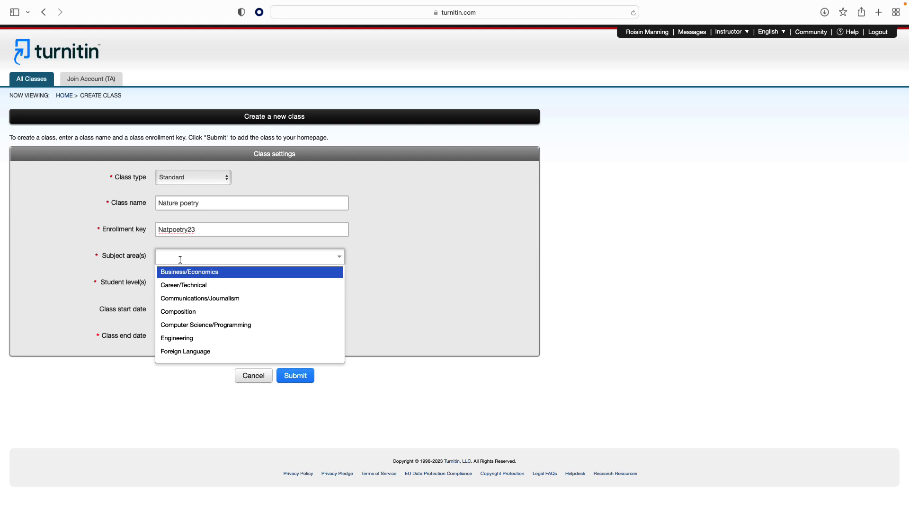
{"action": "scroll", "coordinate": [182, 294], "scroll_direction": "down", "scroll_amount": 10}
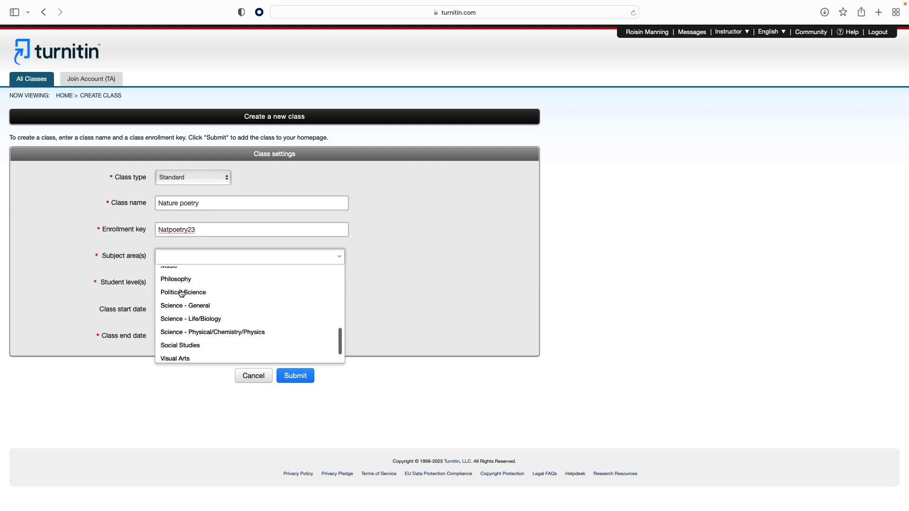
{"action": "scroll", "coordinate": [182, 293], "scroll_direction": "up", "scroll_amount": 9}
{"action": "scroll", "coordinate": [183, 291], "scroll_direction": "down", "scroll_amount": 1}
{"action": "left_click", "coordinate": [183, 291]}
{"action": "left_click", "coordinate": [183, 288]}
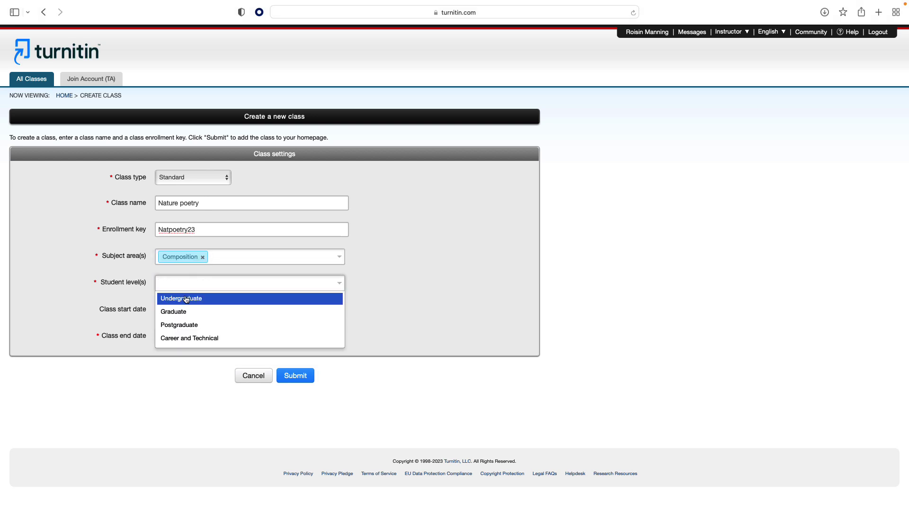
{"action": "left_click", "coordinate": [185, 299]}
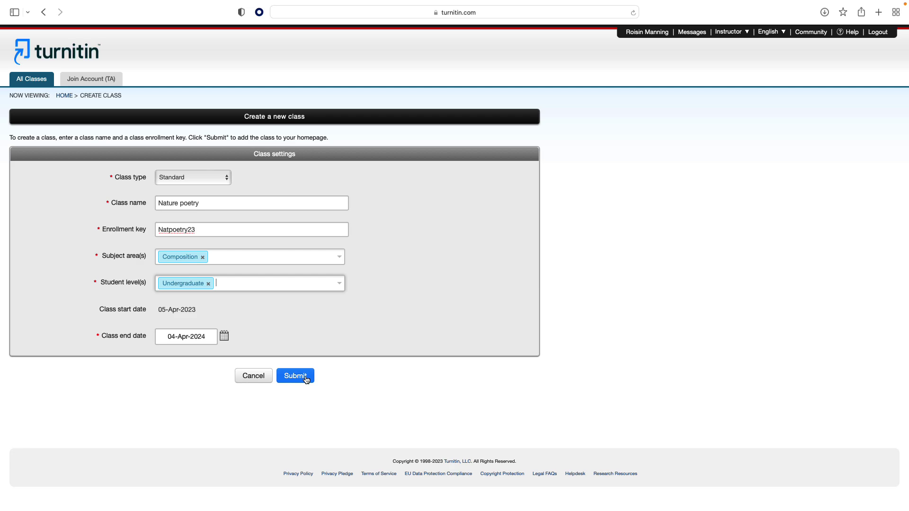
Submit the Nature poetry class, then view its empty Students list
{"action": "left_click", "coordinate": [306, 379]}
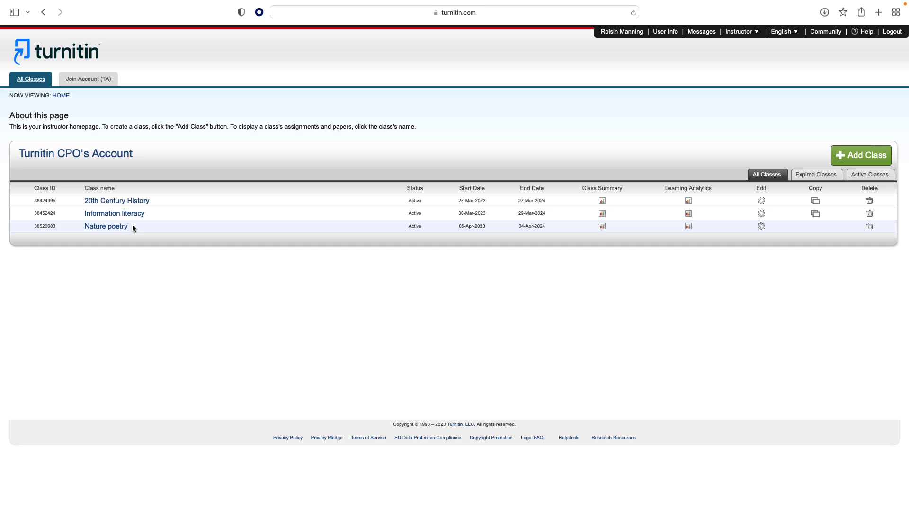
{"action": "left_click", "coordinate": [115, 227]}
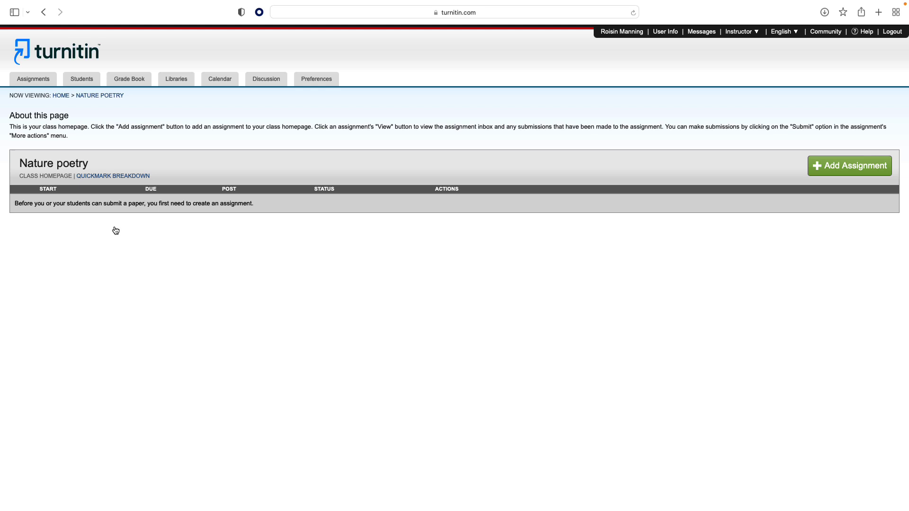
{"action": "left_click", "coordinate": [90, 80]}
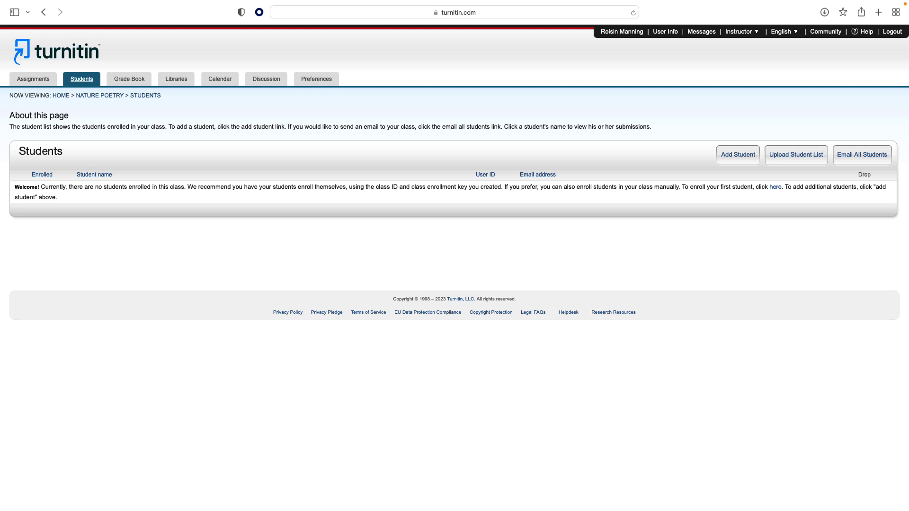
{"action": "left_click", "coordinate": [723, 165]}
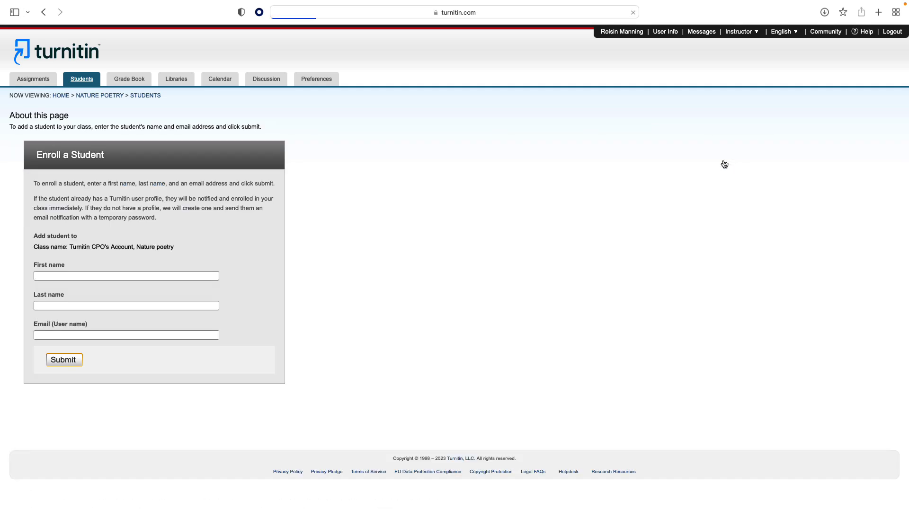
{"action": "left_click", "coordinate": [145, 275]}
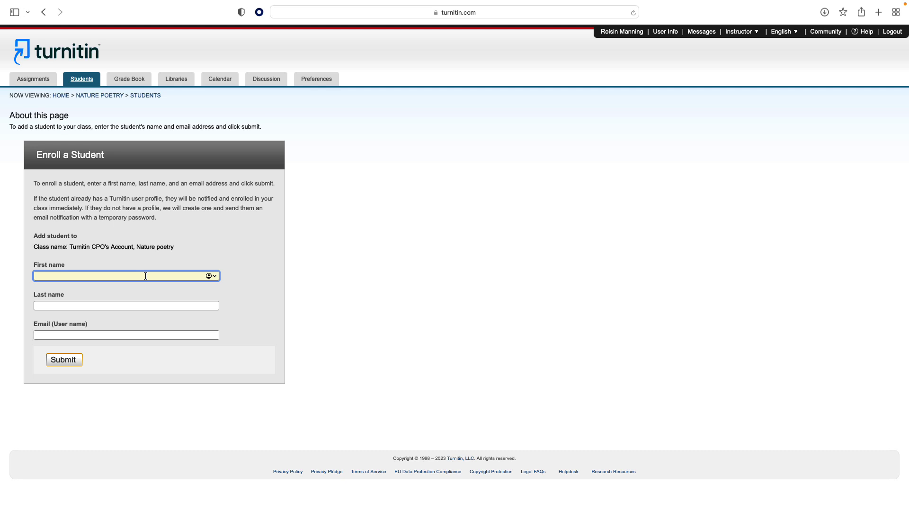
{"action": "type", "text": "Student"}
{"action": "left_click", "coordinate": [128, 303]}
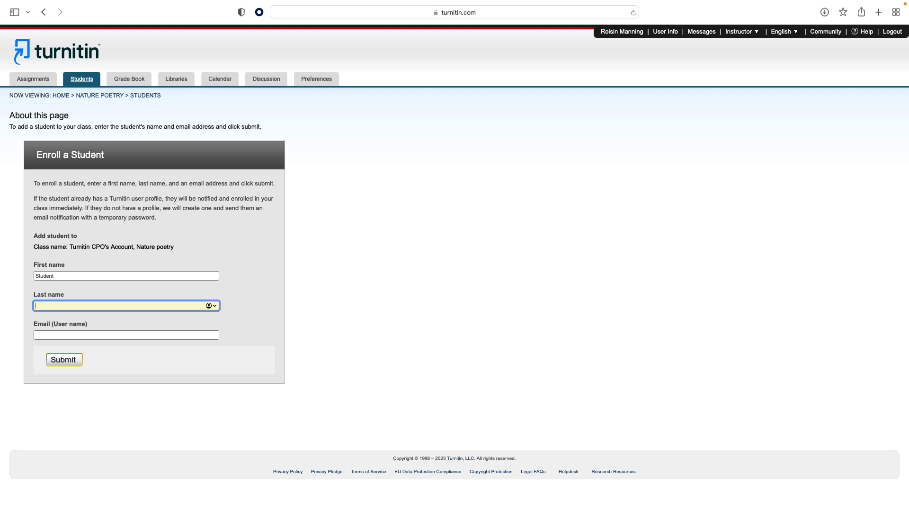
{"action": "type", "text": "One"}
{"action": "left_click", "coordinate": [116, 333]}
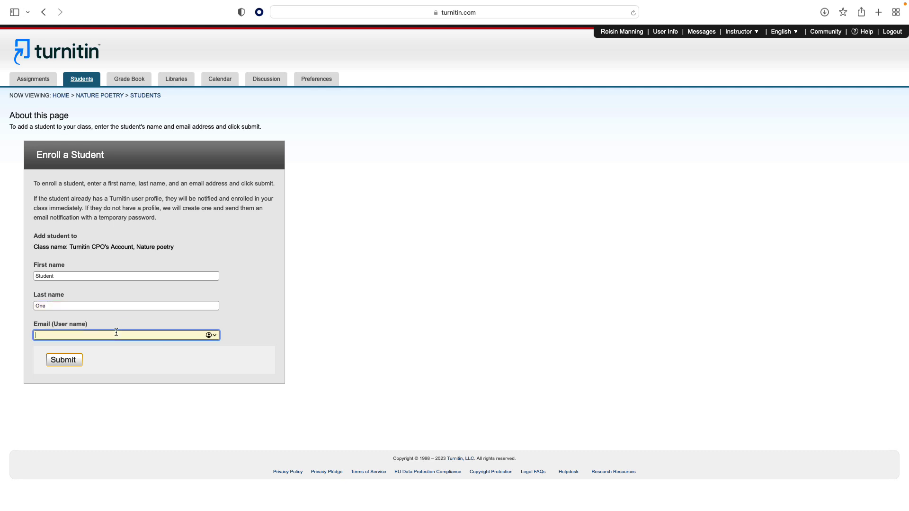
{"action": "type", "text": "Studentone@in"}
{"action": "left_click", "coordinate": [85, 81]}
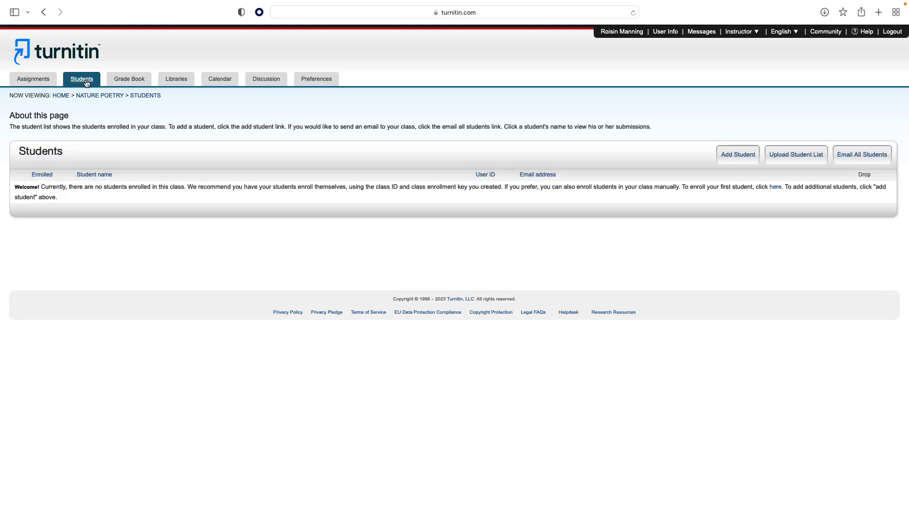
Upload the spreadsheet of four students as the Nature poetry class list
{"action": "left_click", "coordinate": [784, 164]}
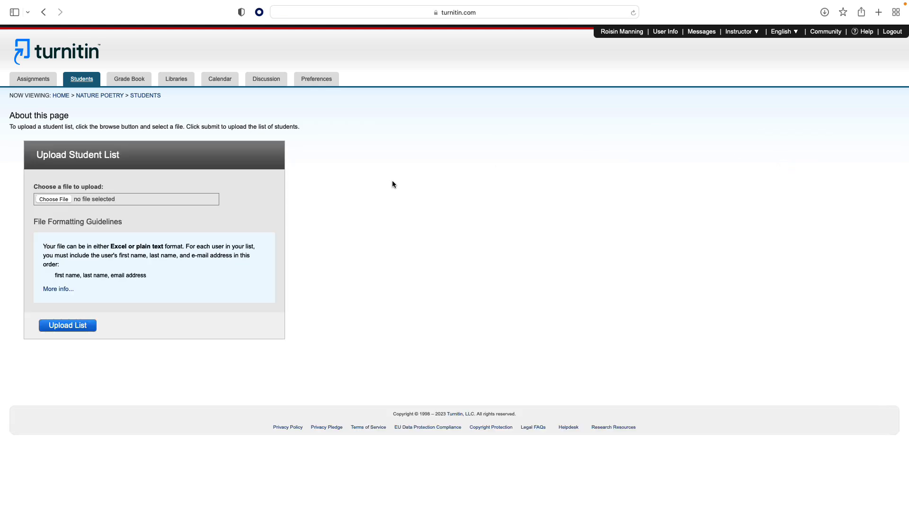
{"action": "left_click", "coordinate": [49, 199]}
{"action": "left_click", "coordinate": [83, 326]}
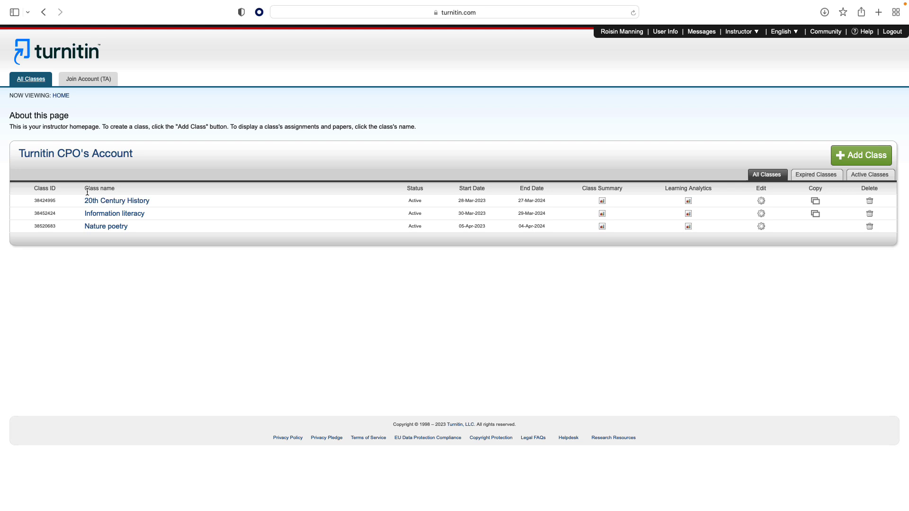
{"action": "double_click", "coordinate": [46, 227]}
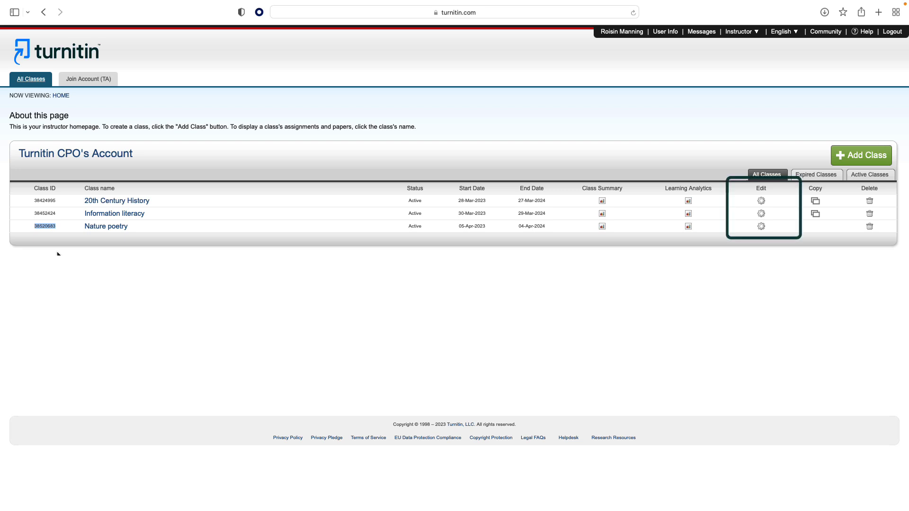
{"action": "left_click", "coordinate": [761, 226]}
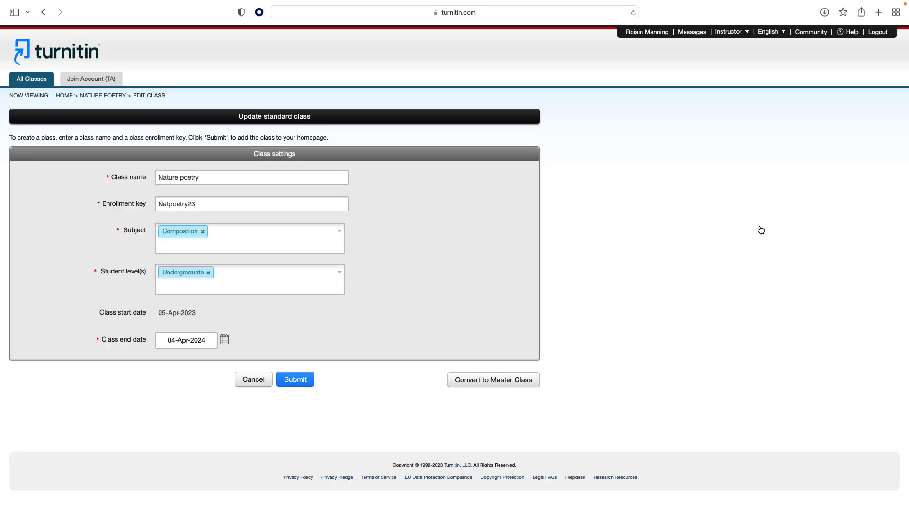
{"action": "left_click", "coordinate": [202, 206]}
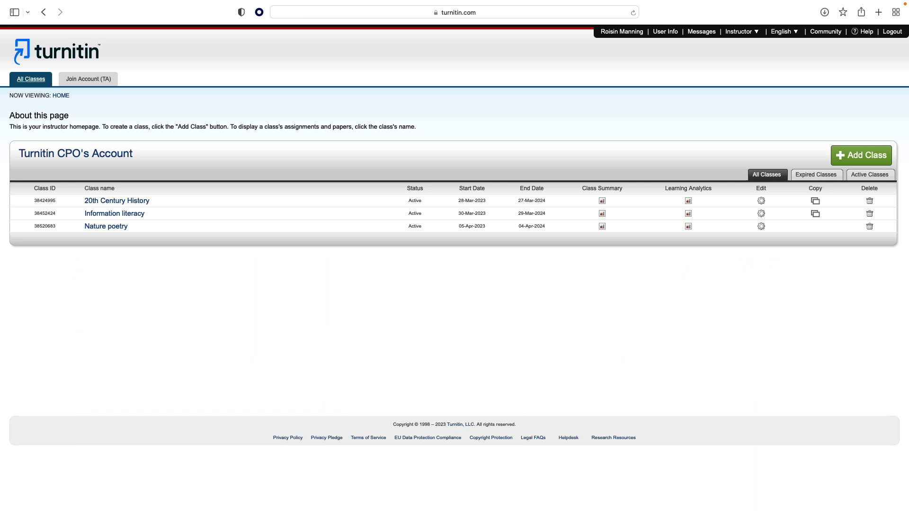
Start a new assignment titled 'Evaluating changing ideas'
{"action": "left_click", "coordinate": [114, 227]}
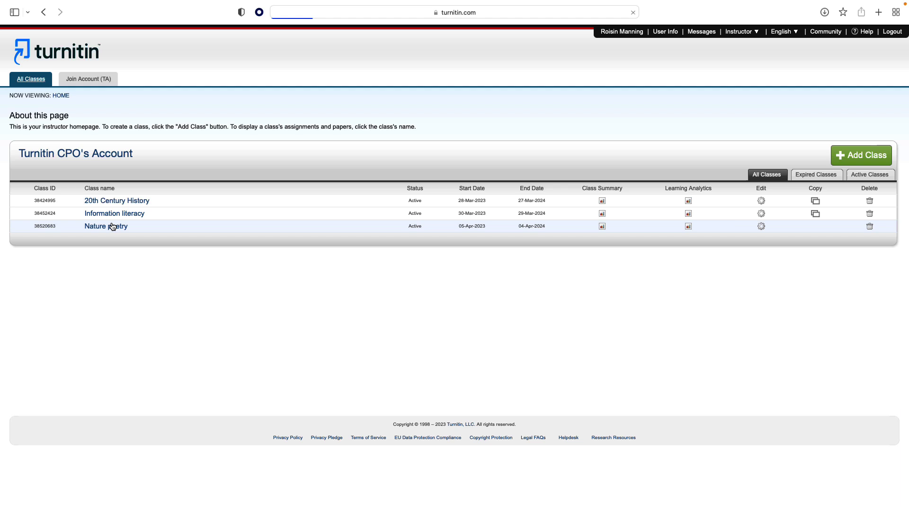
{"action": "left_click", "coordinate": [841, 172]}
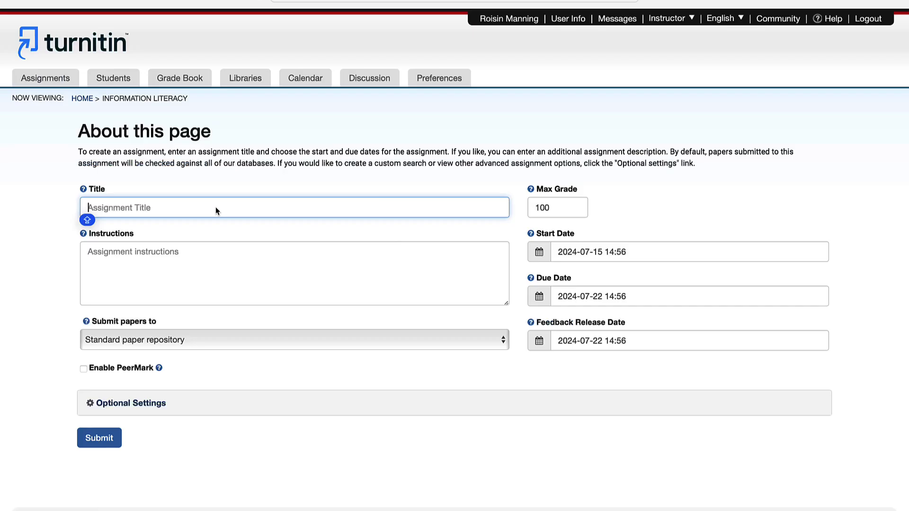
{"action": "left_click", "coordinate": [217, 207]}
{"action": "type", "text": "Evaluating changing ideas"}
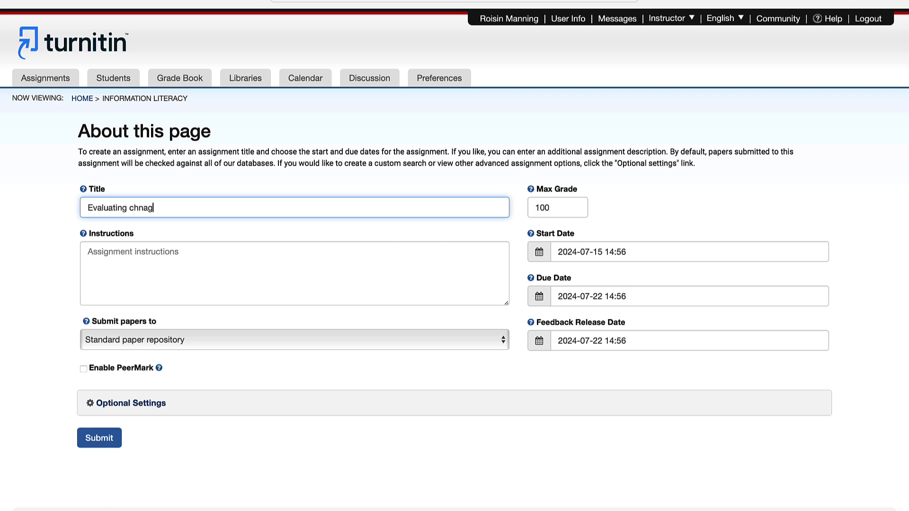
Set the assignment due date to 29 July 2024 at 17:00
{"action": "left_click", "coordinate": [606, 255]}
{"action": "left_click", "coordinate": [541, 251]}
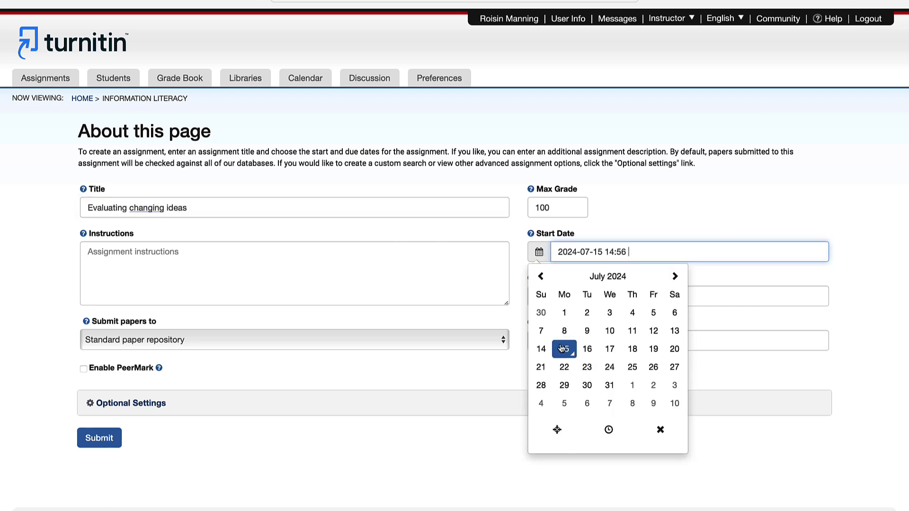
{"action": "left_click", "coordinate": [539, 297]}
{"action": "left_click", "coordinate": [564, 430]}
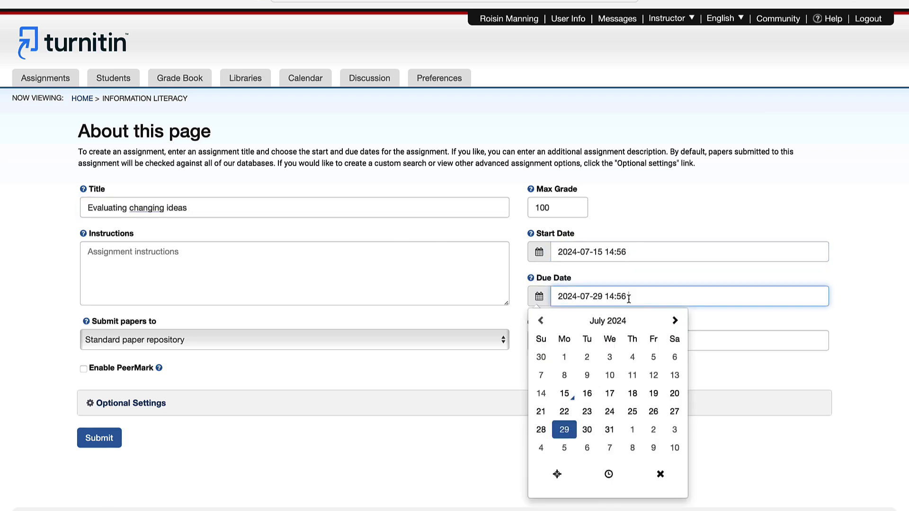
{"action": "key", "text": "BackSpace"}
{"action": "key", "text": "BackSpace"}
{"action": "key", "text": "BackSpace"}
{"action": "key", "text": "BackSpace"}
{"action": "key", "text": "BackSpace"}
{"action": "type", "text": "17.00"}
{"action": "left_click", "coordinate": [859, 282]}
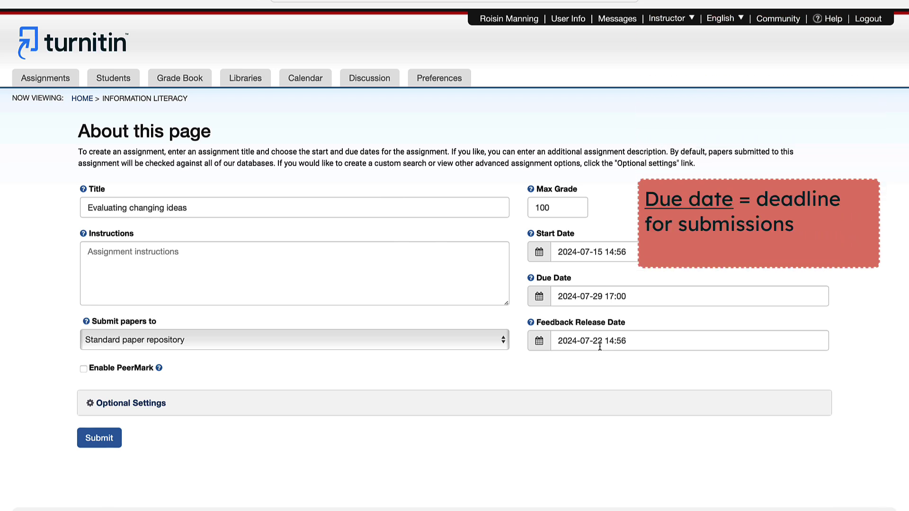
Set the feedback release date to 29 July 2024 at 19:00
{"action": "left_click", "coordinate": [626, 341]}
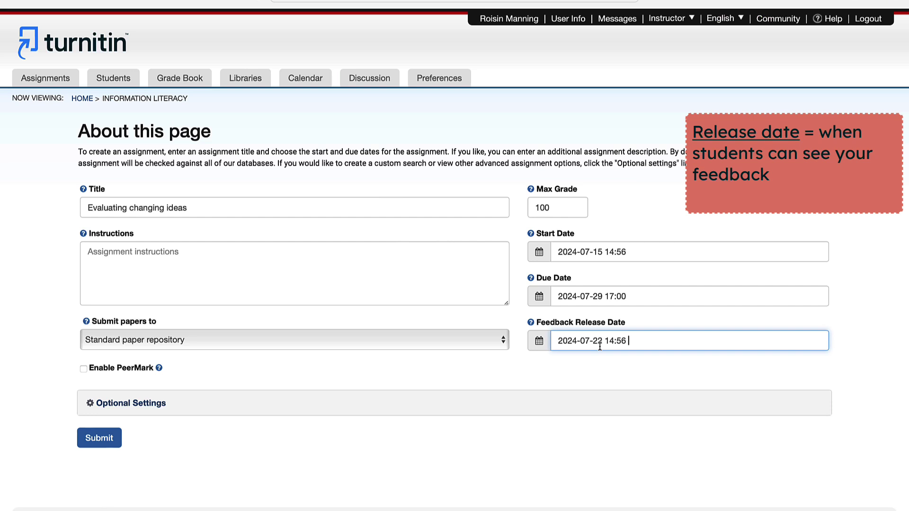
{"action": "key", "text": "Down"}
{"action": "key", "text": "BackSpace"}
{"action": "key", "text": "BackSpace"}
{"action": "key", "text": "BackSpace"}
{"action": "key", "text": "BackSpace"}
{"action": "key", "text": "BackSpace"}
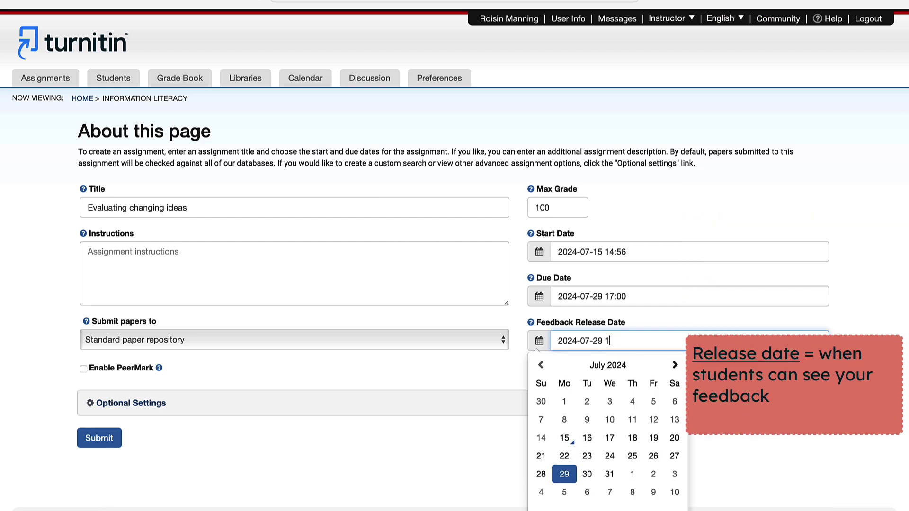
{"action": "type", "text": "19"}
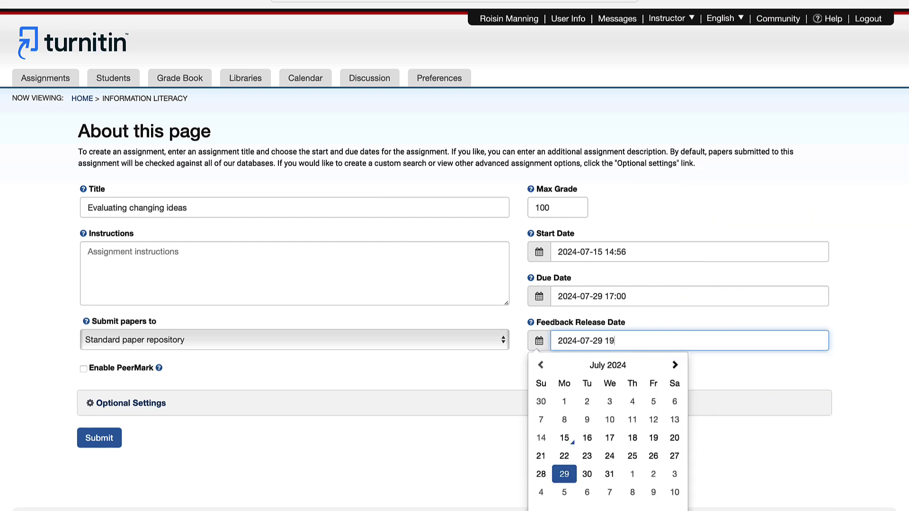
{"action": "type", "text": ":00"}
{"action": "left_click", "coordinate": [771, 367]}
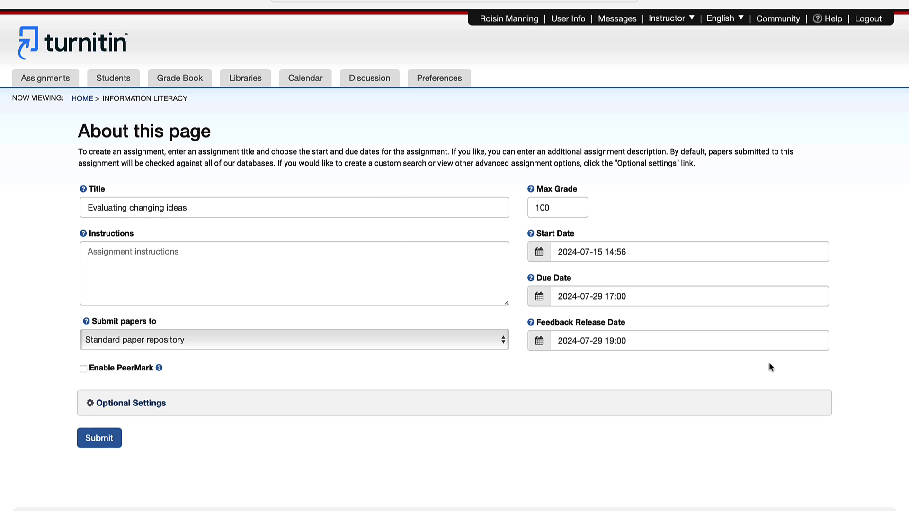
Keep submissions going to the Standard paper repository and expand Optional Settings
{"action": "left_click", "coordinate": [118, 340]}
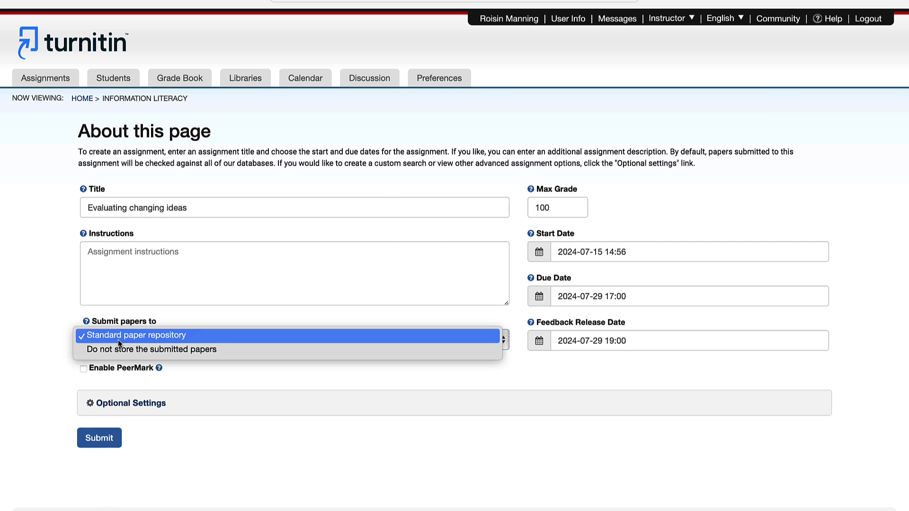
{"action": "left_click", "coordinate": [118, 339]}
{"action": "left_click", "coordinate": [111, 406]}
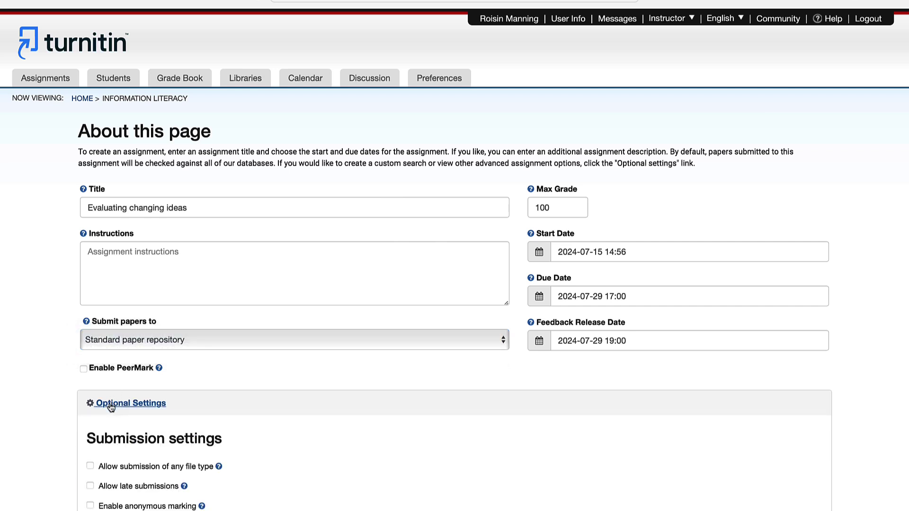
{"action": "scroll", "coordinate": [111, 405], "scroll_direction": "down", "scroll_amount": 6}
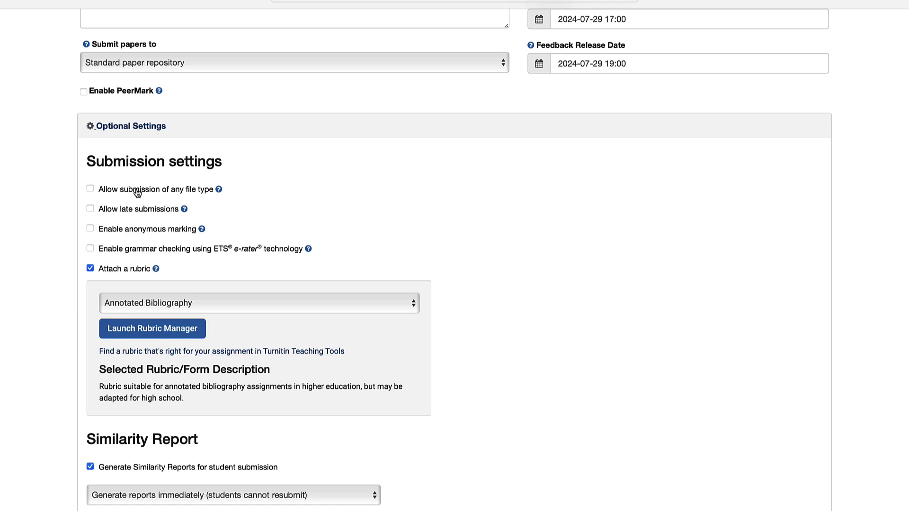
Generate reports immediately with resubmission until the due date, and save settings for future use
{"action": "scroll", "coordinate": [308, 230], "scroll_direction": "down", "scroll_amount": 9}
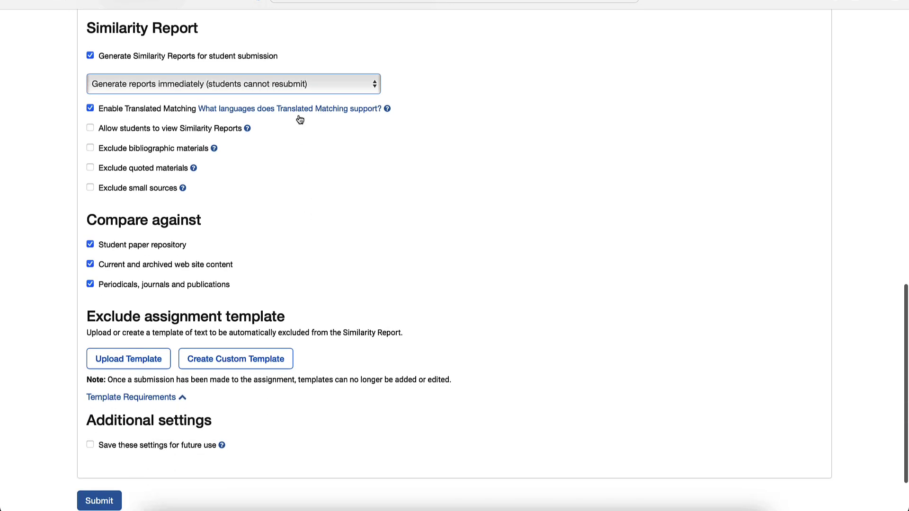
{"action": "left_click", "coordinate": [313, 89]}
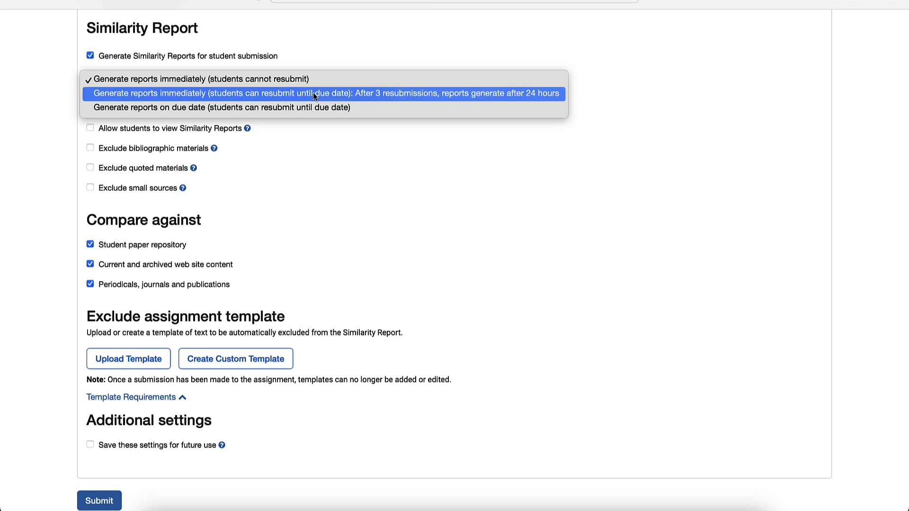
{"action": "left_click", "coordinate": [313, 93]}
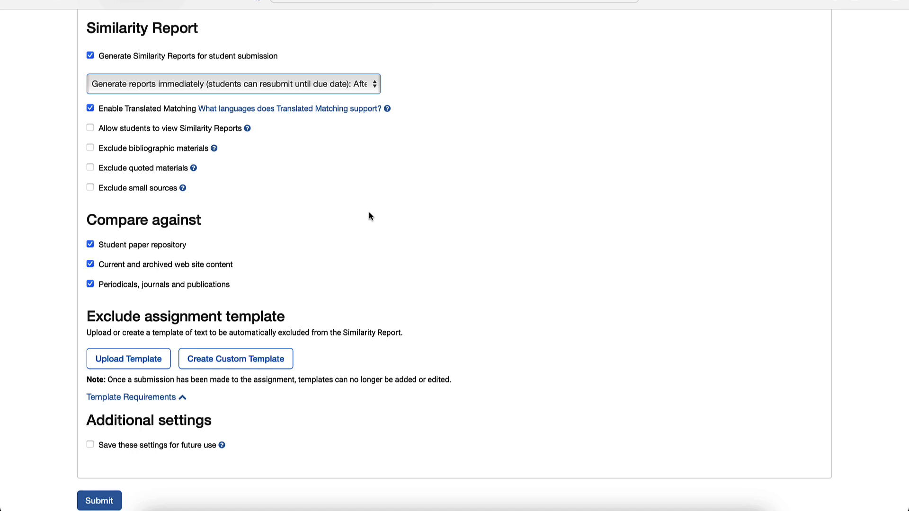
{"action": "scroll", "coordinate": [370, 216], "scroll_direction": "up", "scroll_amount": 1}
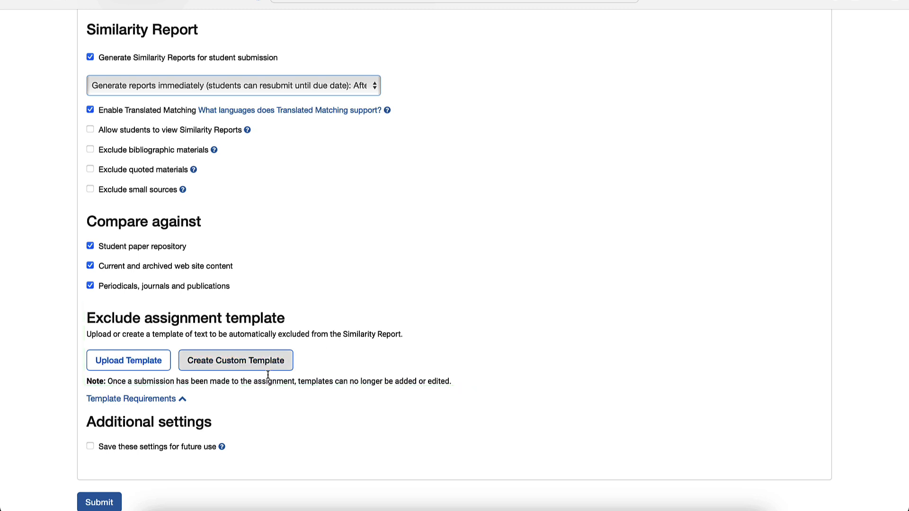
{"action": "left_click", "coordinate": [91, 448]}
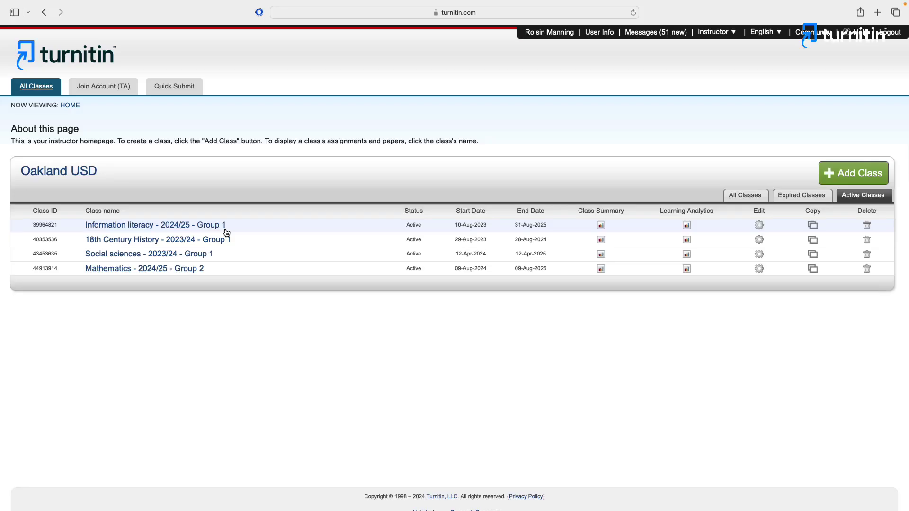
Open the Mathematics - 2024/25 - Group 2 class and view the Darcy's Law assignment inbox
{"action": "left_click", "coordinate": [186, 274]}
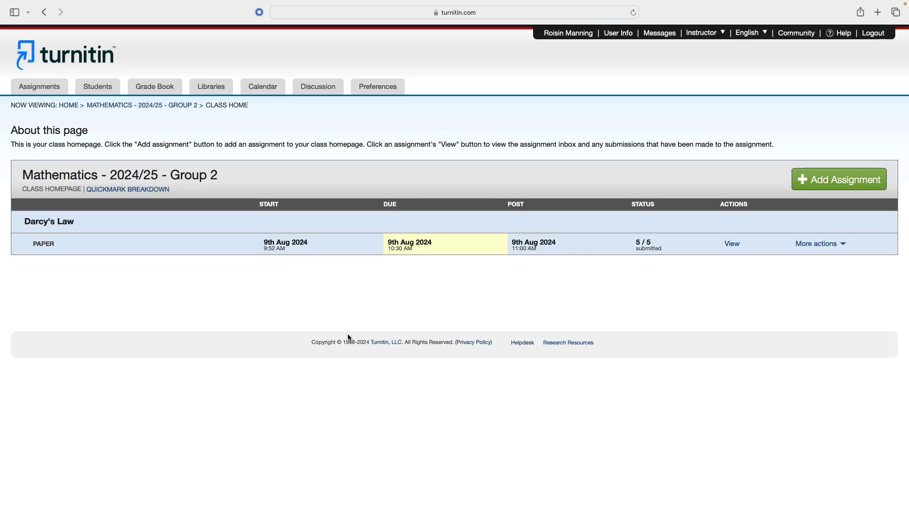
{"action": "left_click", "coordinate": [732, 247]}
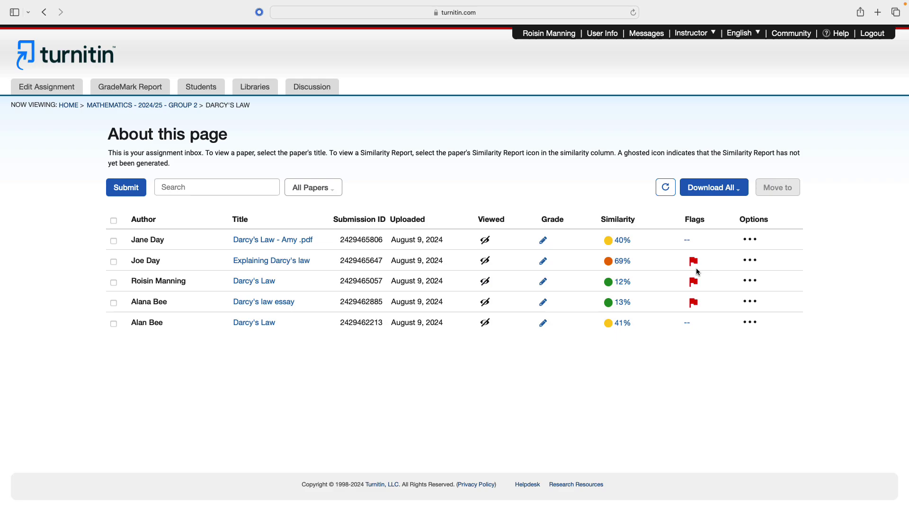
Open a student's Darcy's Law paper and review its flags, match 2 source and all sources
{"action": "left_click", "coordinate": [258, 285]}
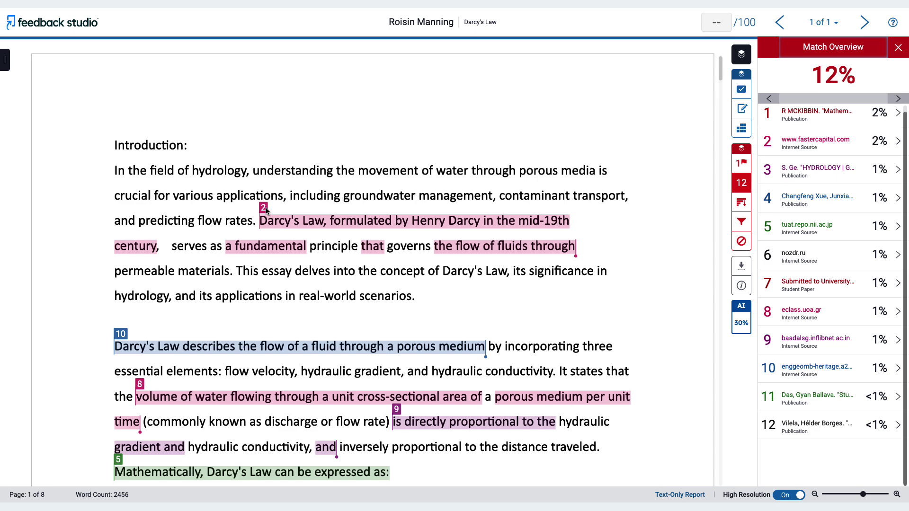
{"action": "left_click", "coordinate": [741, 162]}
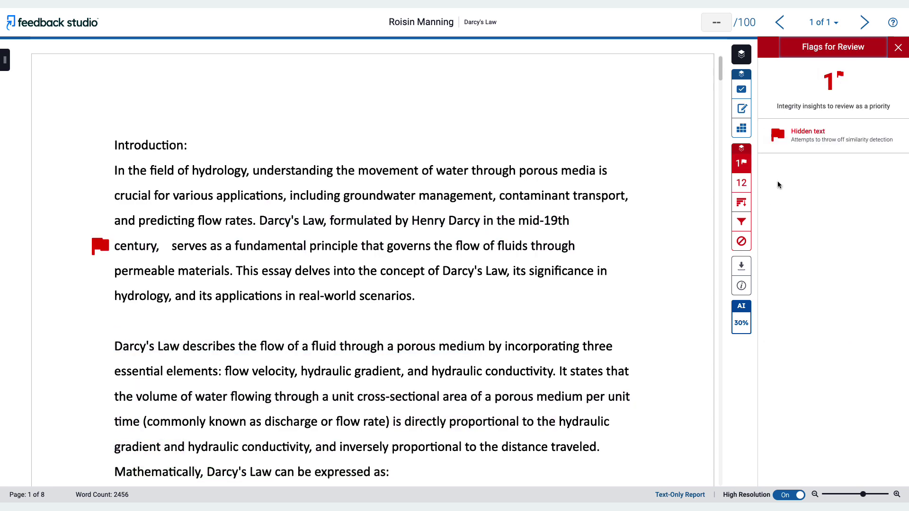
{"action": "left_click", "coordinate": [741, 182]}
{"action": "left_click", "coordinate": [263, 208]}
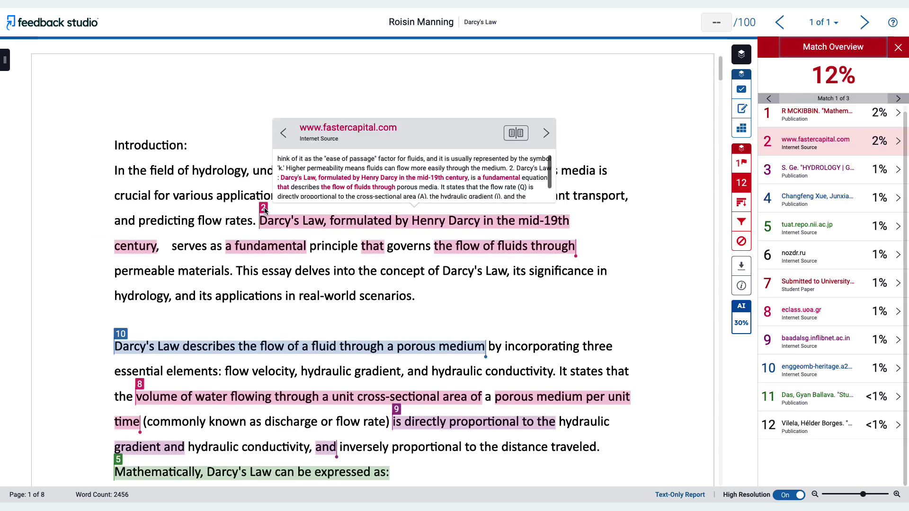
{"action": "left_click", "coordinate": [742, 203]}
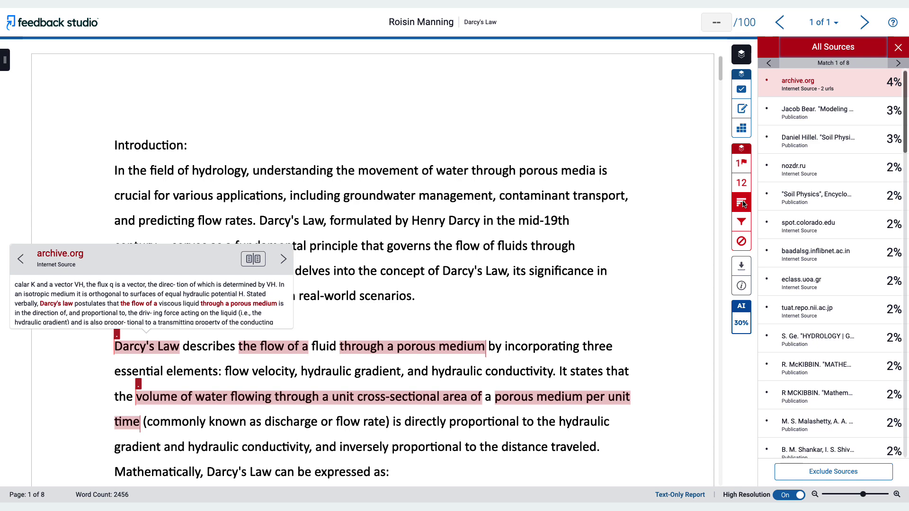
In Filters and Settings, exclude quotes and the bibliography from the similarity report
{"action": "left_click", "coordinate": [741, 221]}
{"action": "left_click", "coordinate": [896, 68]}
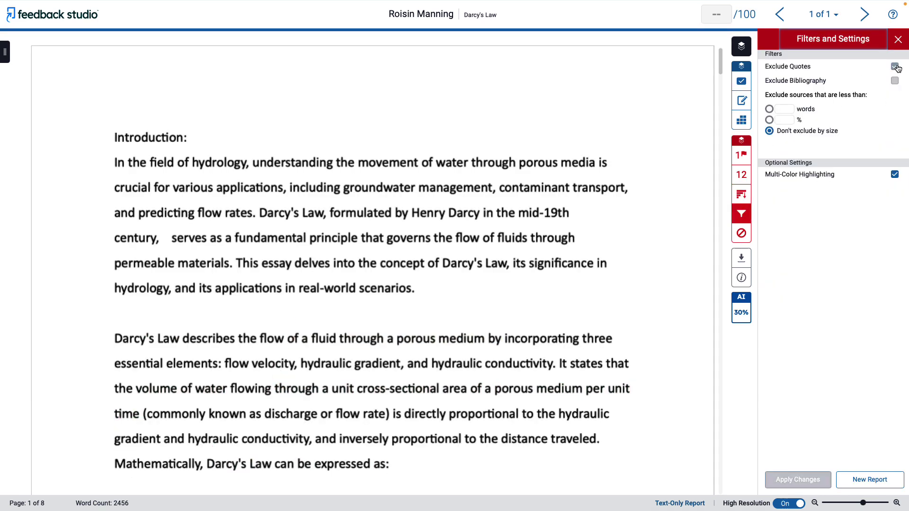
{"action": "left_click", "coordinate": [895, 81]}
Exclude sources smaller than 1% from similarity matching
{"action": "left_click", "coordinate": [769, 109]}
{"action": "left_click", "coordinate": [769, 119]}
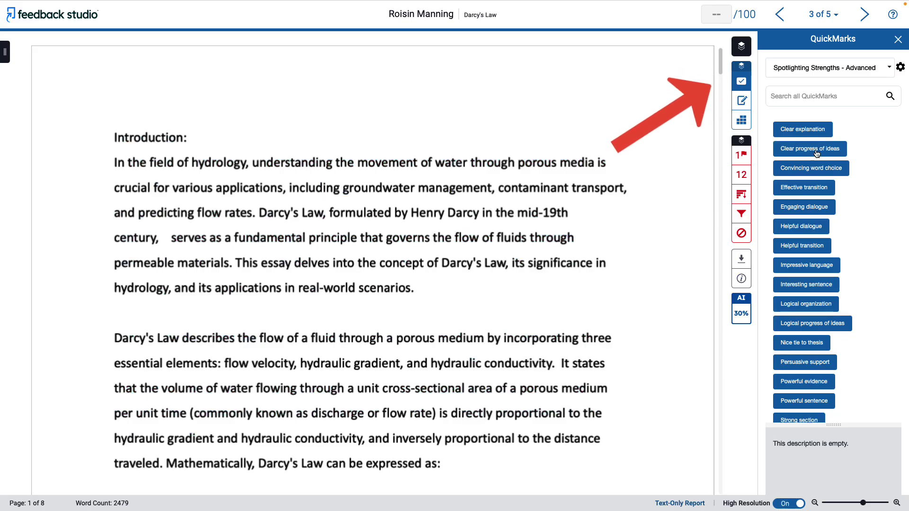
Mark the Darcy's Law opening paragraph with a commented Clear explanation QuickMark, then review the Science Long Answer rubric and feedback summary
{"action": "left_click_drag", "start_coordinate": [802, 129], "coordinate": [502, 213]}
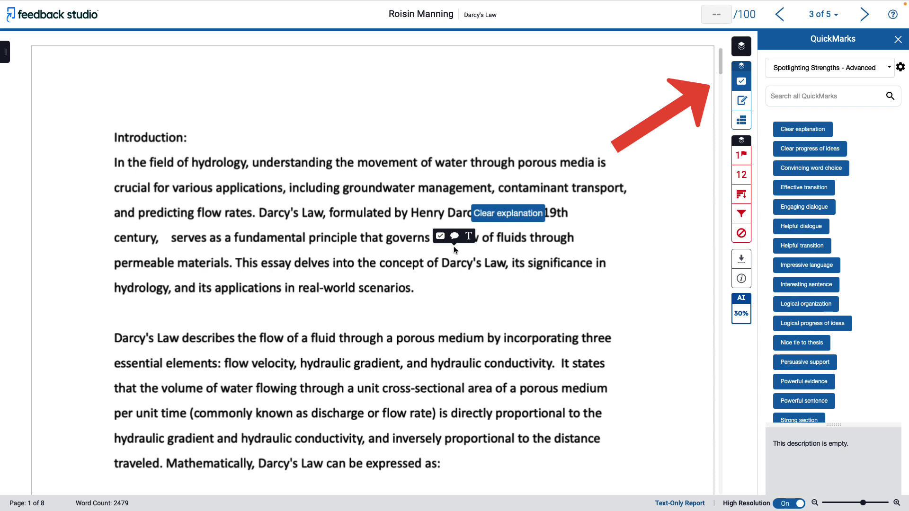
{"action": "left_click", "coordinate": [454, 235]}
{"action": "left_click", "coordinate": [589, 280]}
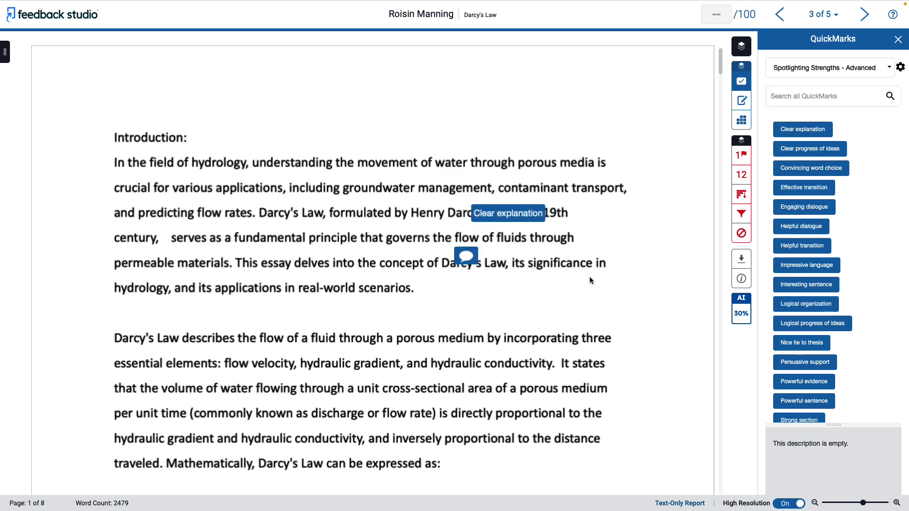
{"action": "left_click", "coordinate": [741, 120]}
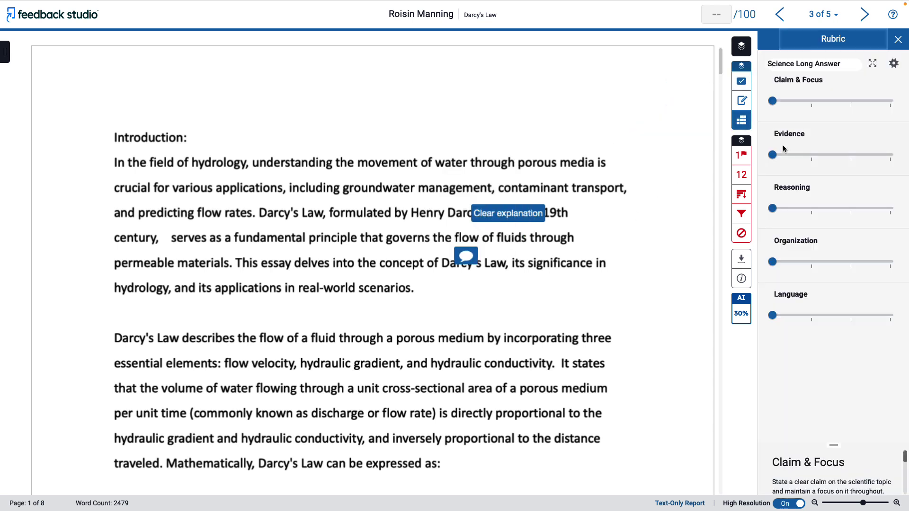
{"action": "left_click", "coordinate": [741, 100]}
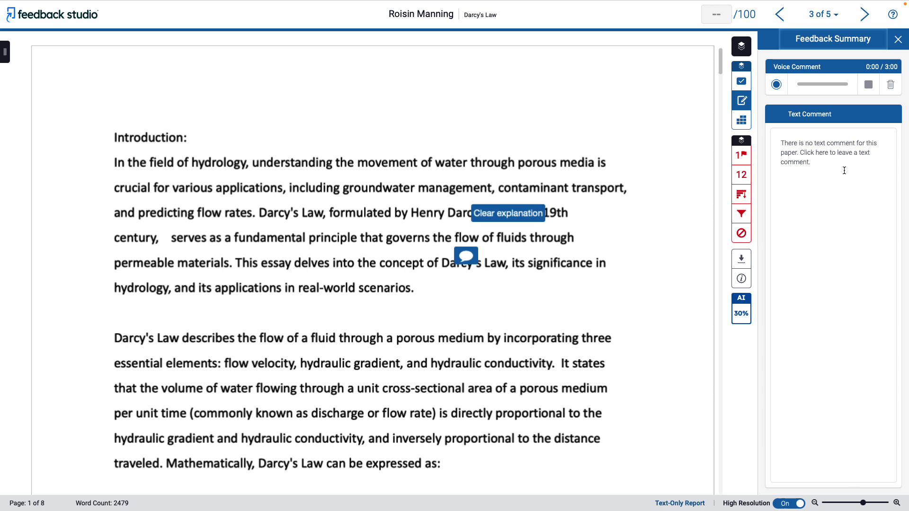